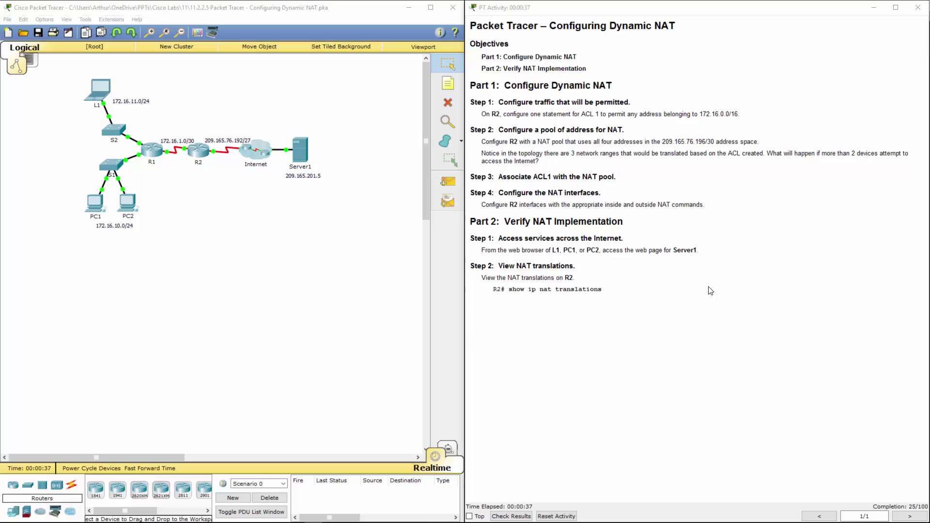
Open R2's CLI and enter global configuration mode with enable and conf t
{"action": "left_click", "coordinate": [350, 376]}
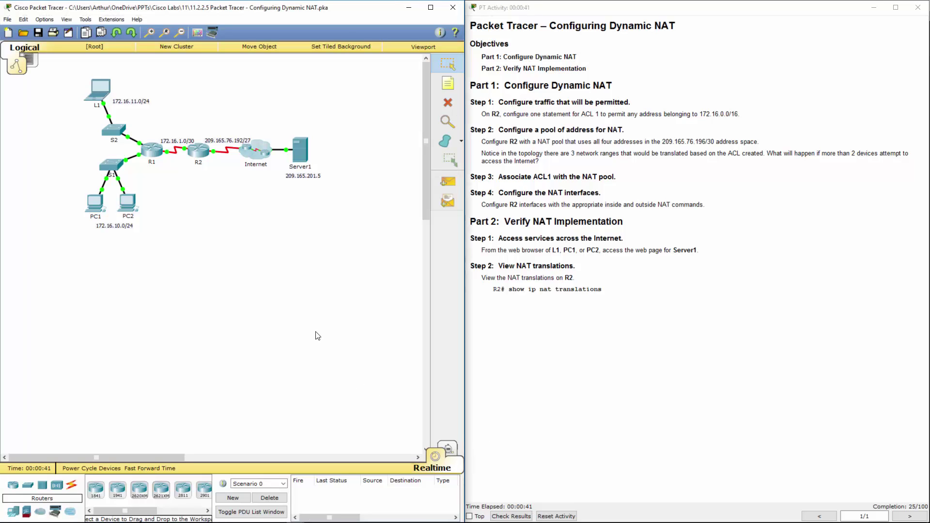
{"action": "double_click", "coordinate": [200, 150]}
{"action": "left_click_drag", "start_coordinate": [483, 145], "coordinate": [314, 146]}
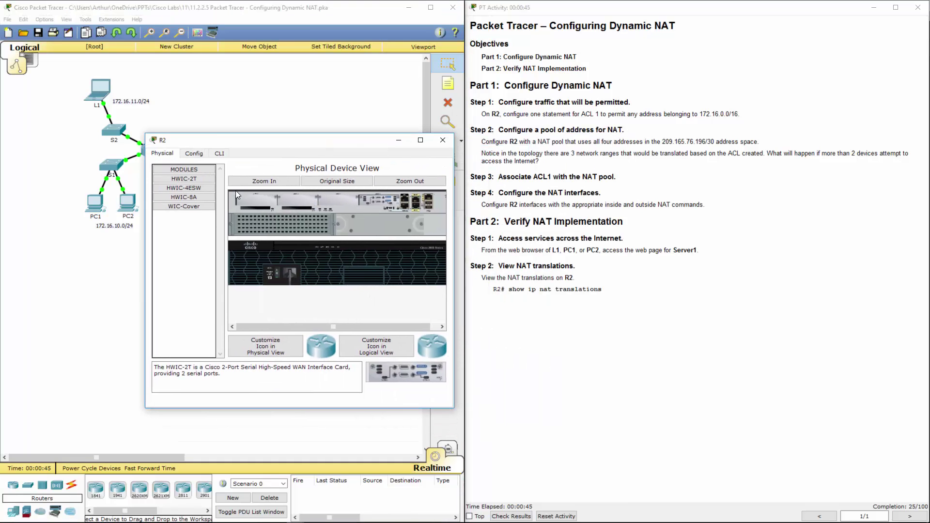
{"action": "left_click", "coordinate": [219, 153]}
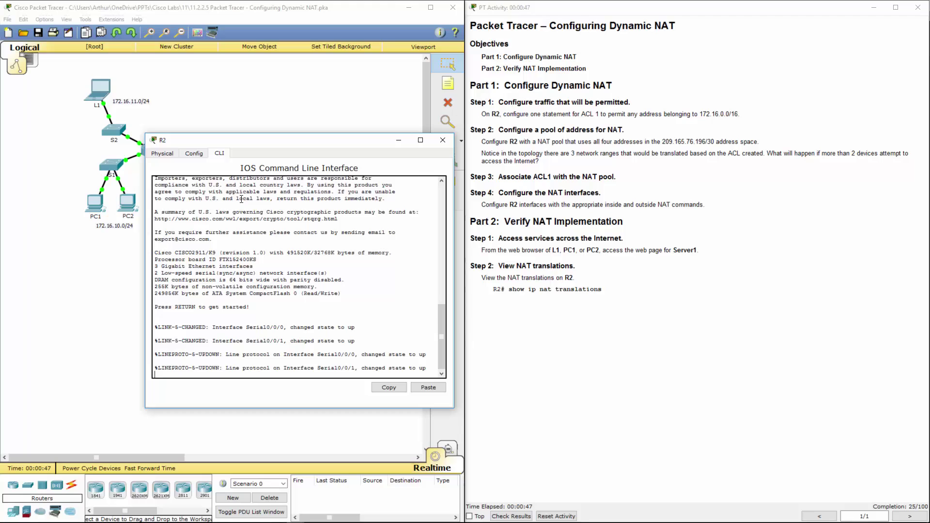
{"action": "key", "text": "Return"}
{"action": "key", "text": "Return"}
{"action": "key", "text": "Return"}
{"action": "key", "text": "Return"}
{"action": "type", "text": "en"}
{"action": "key", "text": "Return"}
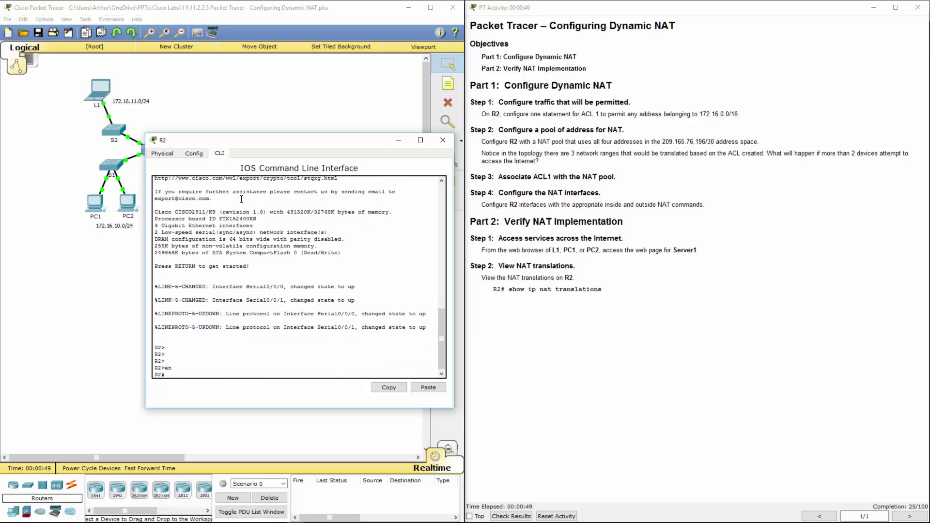
{"action": "type", "text": "conf t"}
{"action": "key", "text": "Return"}
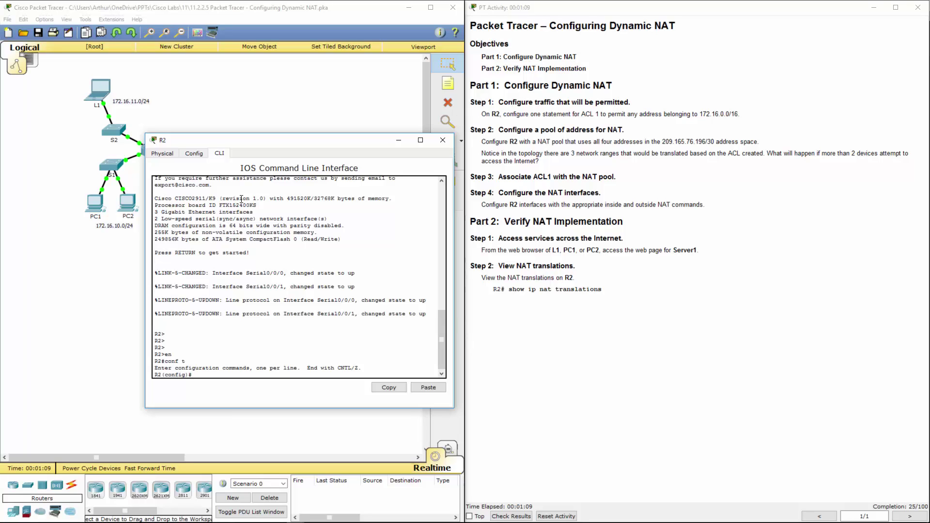
Create access-list 1 permit 172.16.0.0 0.0.255.255 on R2
{"action": "type", "text": "cc"}
{"action": "key", "text": "Tab"}
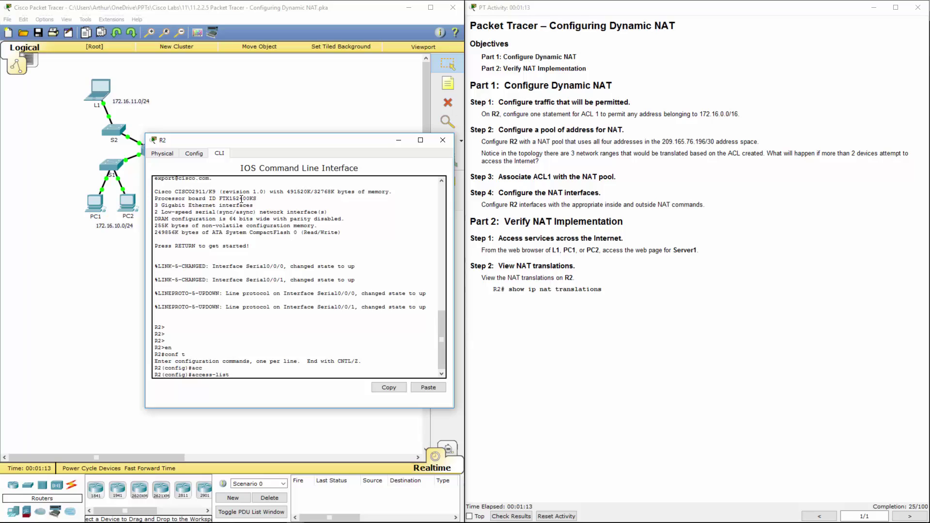
{"action": "type", "text": "1 per"}
{"action": "key", "text": "Tab"}
{"action": "type", "text": "1"}
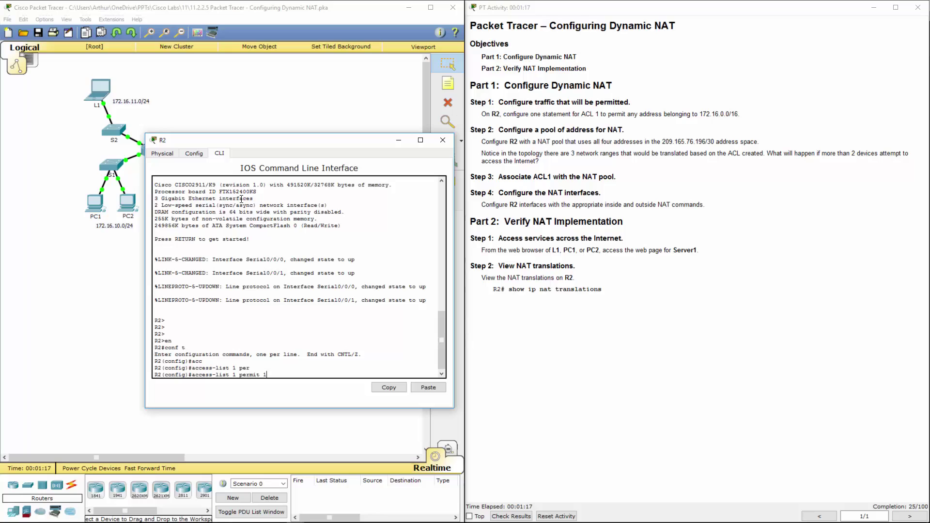
{"action": "type", "text": "72.16.0.0 0.0.255.255"}
{"action": "key", "text": "Return"}
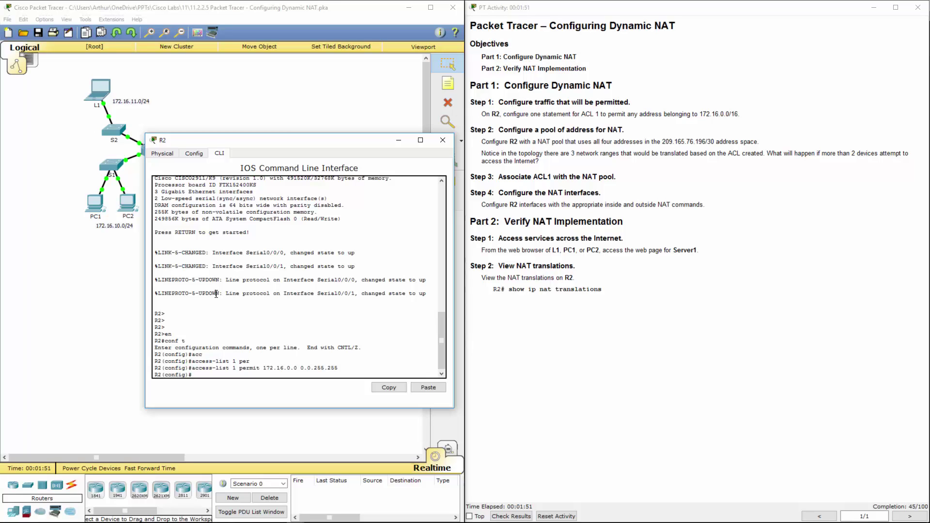
Begin typing 'ip nat pool any-name-here 209.' on R2, correcting a typo
{"action": "type", "text": "ip nsyt"}
{"action": "key", "text": "BackSpace"}
{"action": "key", "text": "BackSpace"}
{"action": "type", "text": "at pool any-name-here 209.165.76.1"}
Finish the pool as 209.165.76.196 to 209.165.76.199 with netmask 255.255.255.252
{"action": "type", "text": "96"}
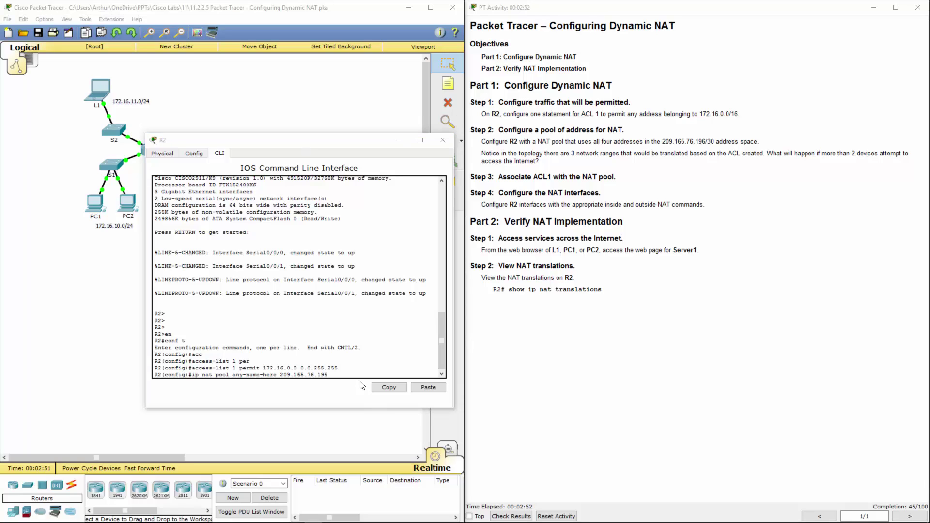
{"action": "left_click", "coordinate": [356, 372]}
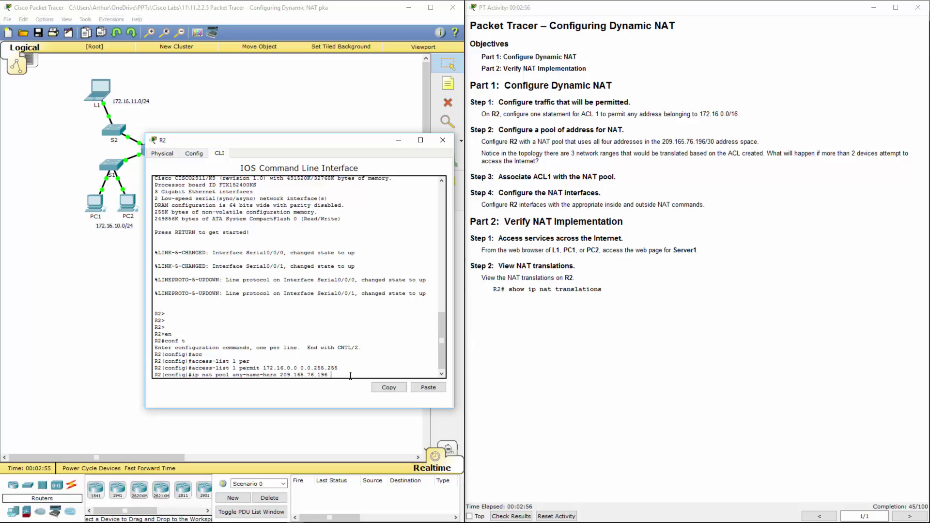
{"action": "type", "text": "209.165.76.199"}
{"action": "type", "text": "netmas"}
{"action": "key", "text": "Tab"}
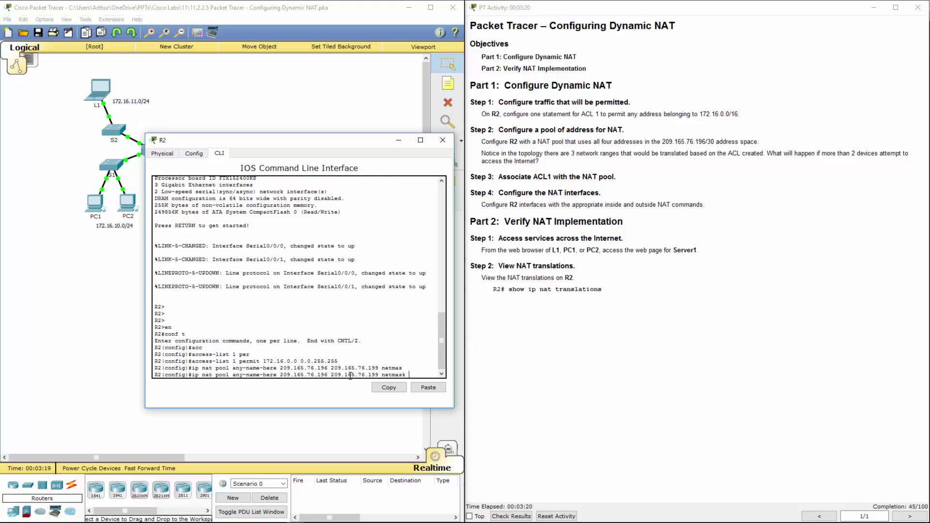
{"action": "type", "text": "255.255.255.252"}
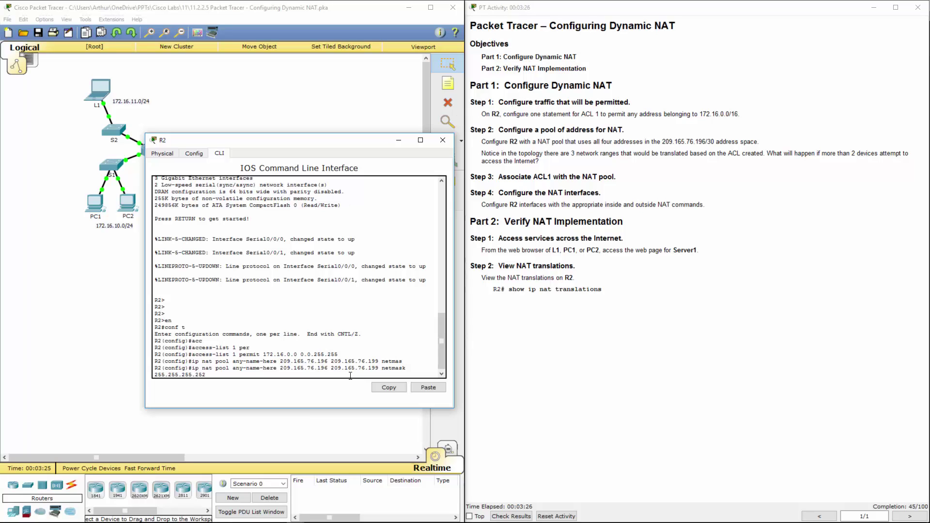
{"action": "key", "text": "Return"}
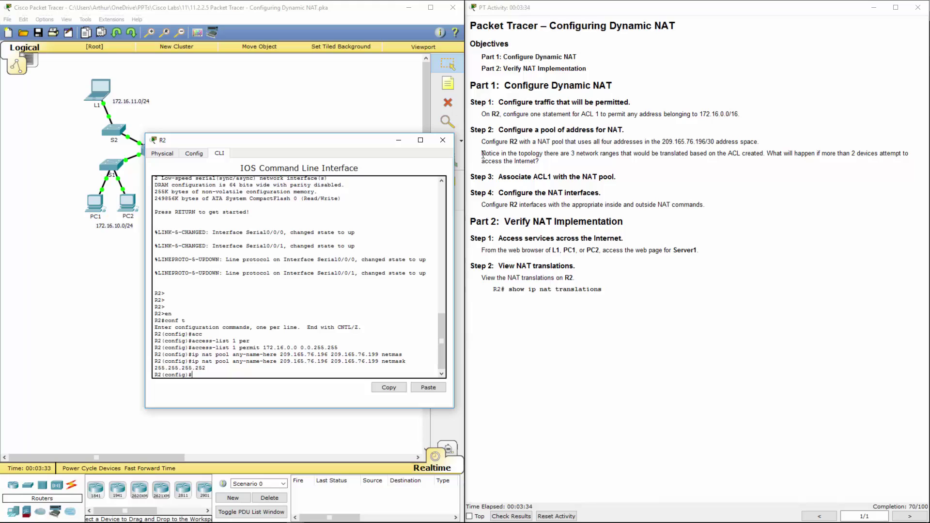
{"action": "left_click_drag", "start_coordinate": [483, 154], "coordinate": [896, 161]}
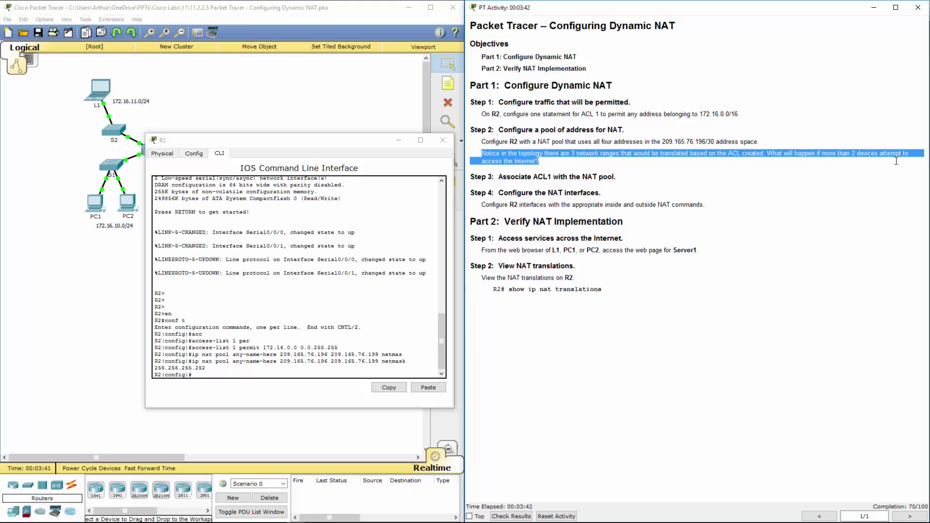
{"action": "key", "text": "alt+Tab"}
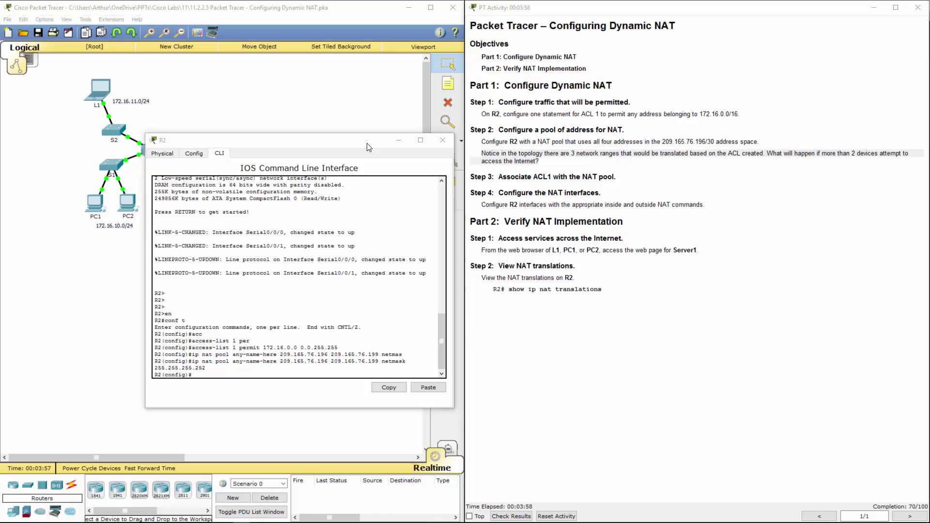
Type 'ip nat inside source list 1 pool any-name-here' on R2's command line
{"action": "left_click_drag", "start_coordinate": [369, 145], "coordinate": [366, 197]}
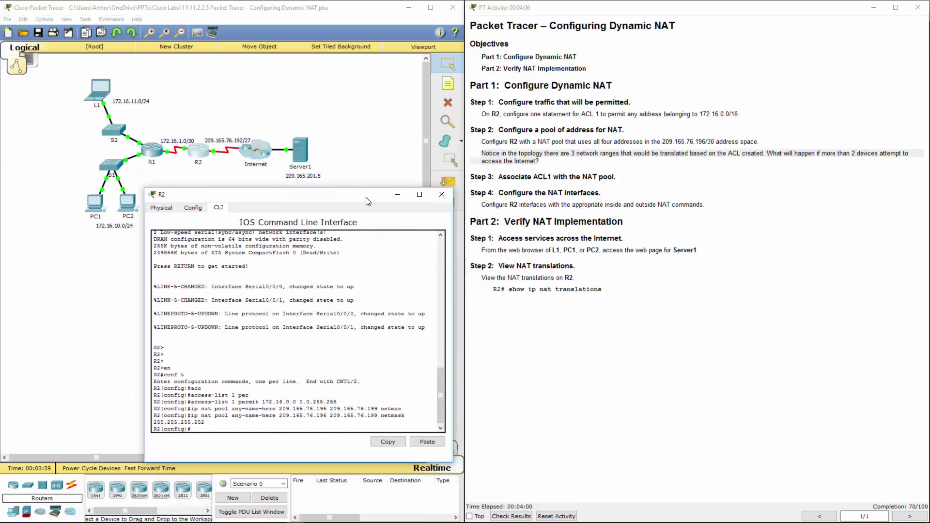
{"action": "left_click_drag", "start_coordinate": [478, 207], "coordinate": [729, 206]}
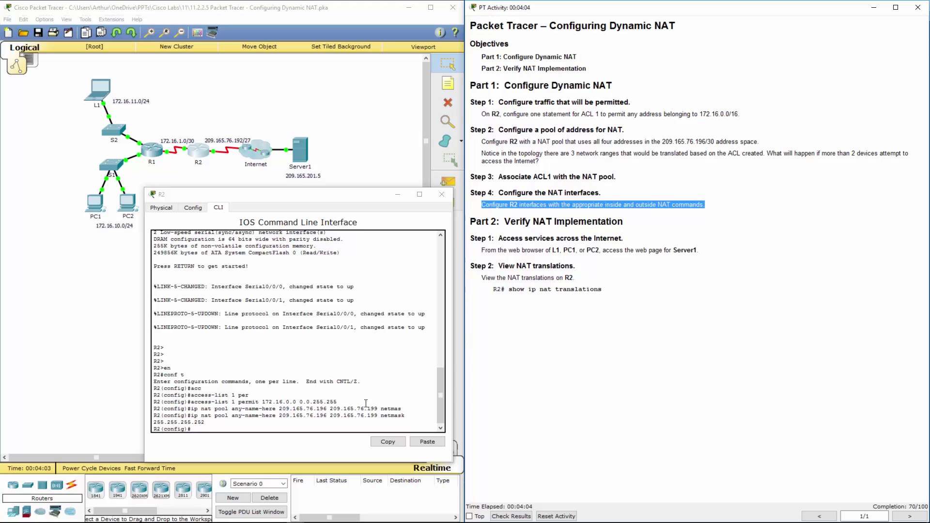
{"action": "left_click", "coordinate": [344, 426]}
{"action": "key", "text": "Return"}
{"action": "key", "text": "Return"}
{"action": "key", "text": "Return"}
{"action": "key", "text": "Return"}
{"action": "key", "text": "Return"}
{"action": "key", "text": "Return"}
{"action": "key", "text": "Return"}
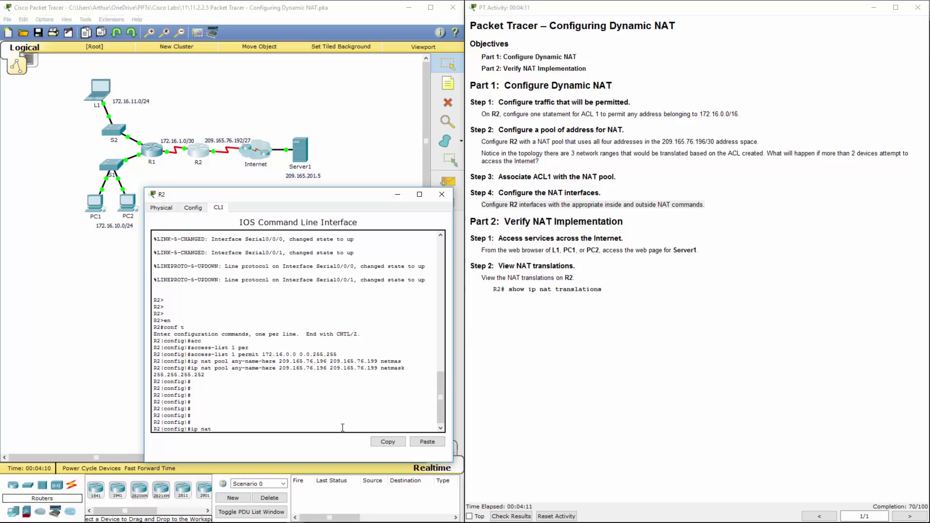
{"action": "type", "text": "in"}
{"action": "key", "text": "Tab"}
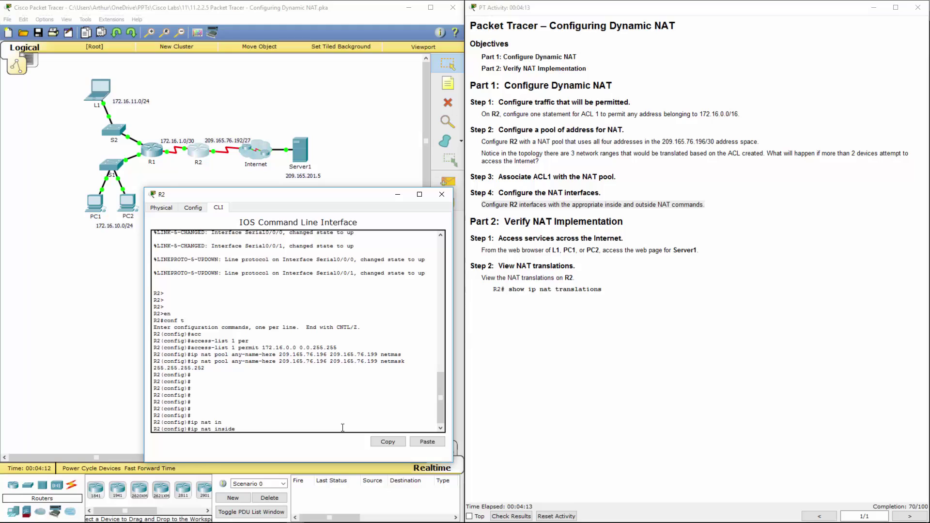
{"action": "type", "text": "sour"}
{"action": "key", "text": "Tab"}
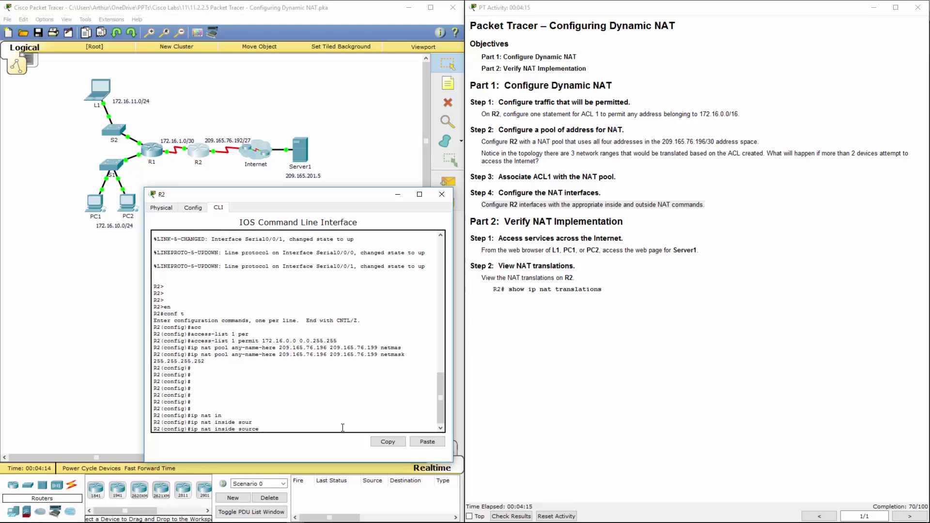
{"action": "type", "text": "list"}
{"action": "type", "text": "1 pool any-name-here"}
Check list 1 and pool name any-name-here in the command, then submit it
{"action": "mouse_move", "coordinate": [280, 429]}
{"action": "left_mouse_down"}
{"action": "mouse_move", "coordinate": [348, 429]}
{"action": "mouse_move", "coordinate": [282, 431]}
{"action": "left_mouse_up"}
{"action": "double_click", "coordinate": [293, 429]}
{"action": "left_click", "coordinate": [311, 428]}
{"action": "double_click", "coordinate": [311, 429]}
{"action": "left_click", "coordinate": [353, 430]}
{"action": "key", "text": "Return"}
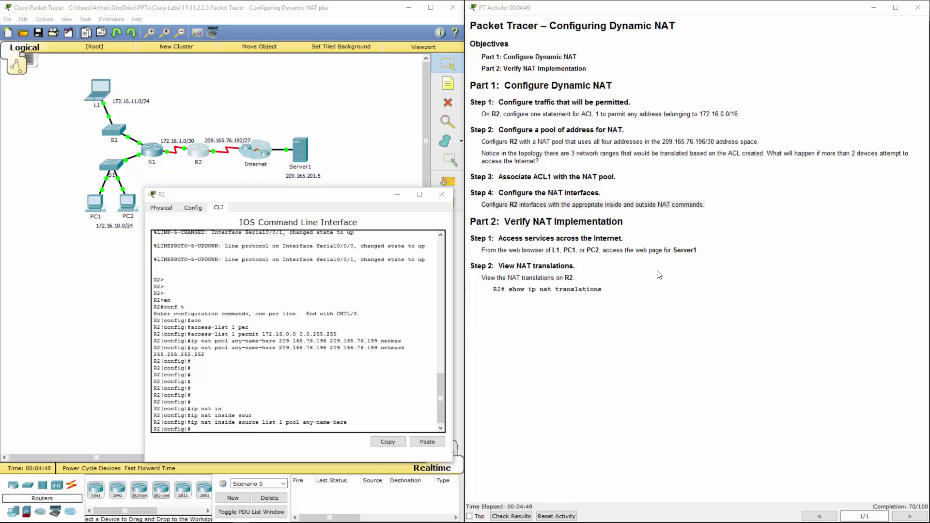
Set interface Serial0/0/0 on R2 as ip nat outside
{"action": "left_click", "coordinate": [637, 307]}
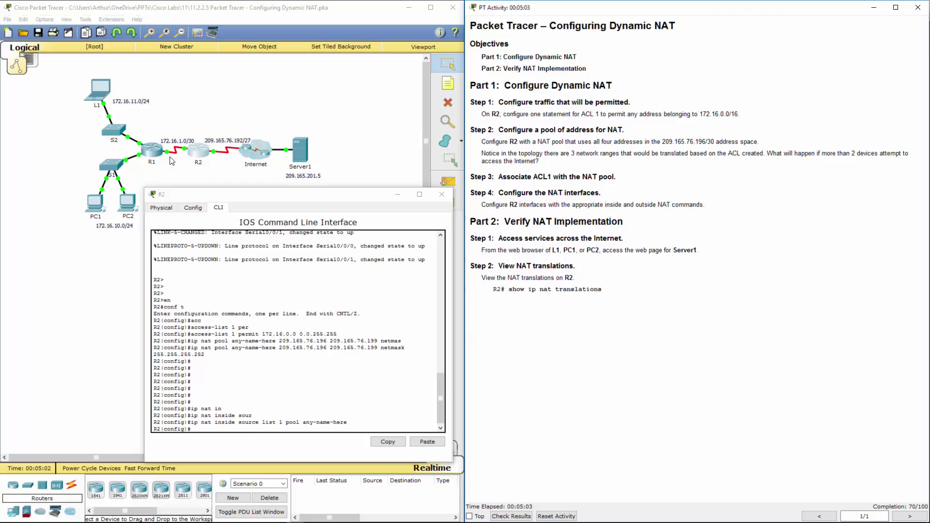
{"action": "left_click", "coordinate": [200, 428]}
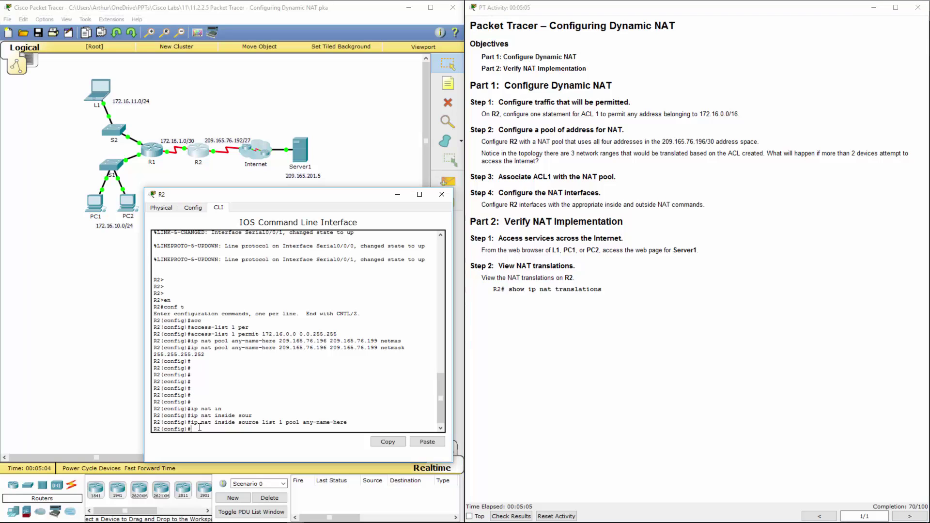
{"action": "type", "text": "int s0/0/0"}
{"action": "key", "text": "Return"}
{"action": "type", "text": "ip nat"}
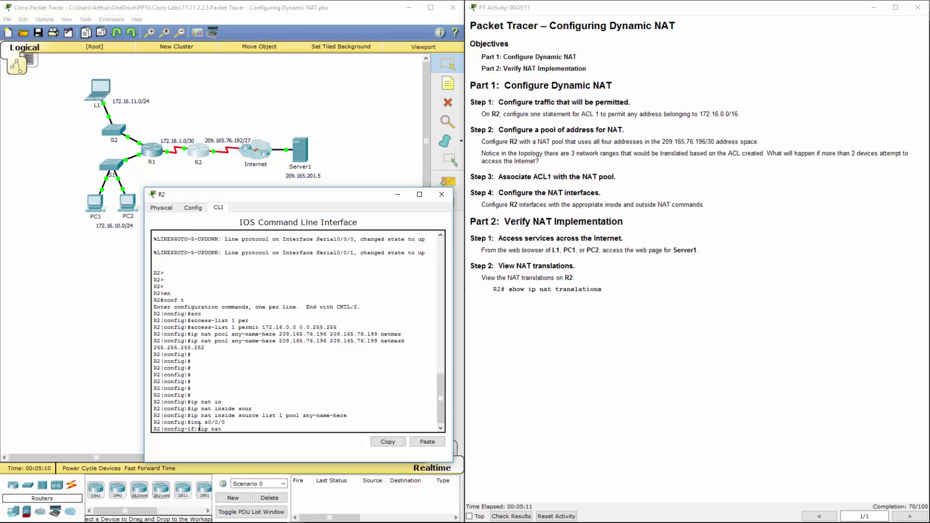
{"action": "type", "text": " o"}
{"action": "key", "text": "Tab"}
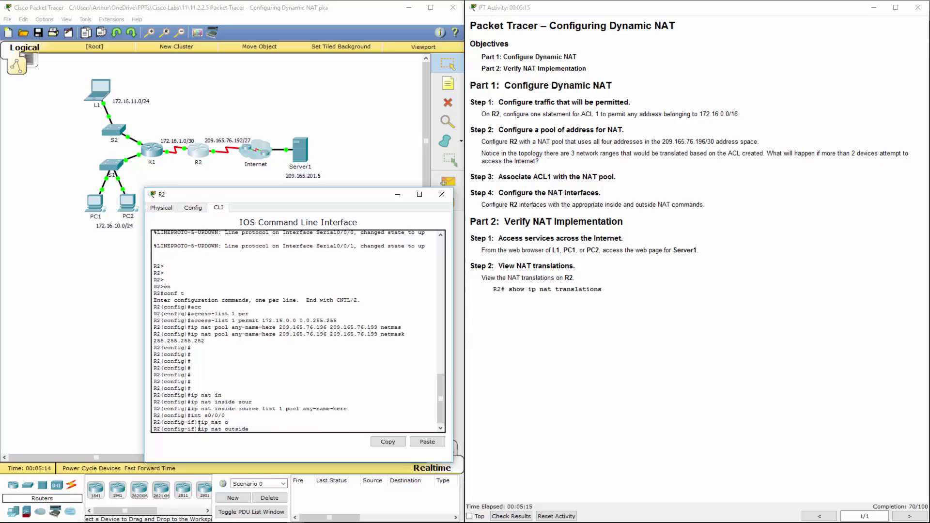
{"action": "key", "text": "Return"}
Set interface Serial0/0/1 on R2 as ip nat inside
{"action": "type", "text": "ig-if)#i"}
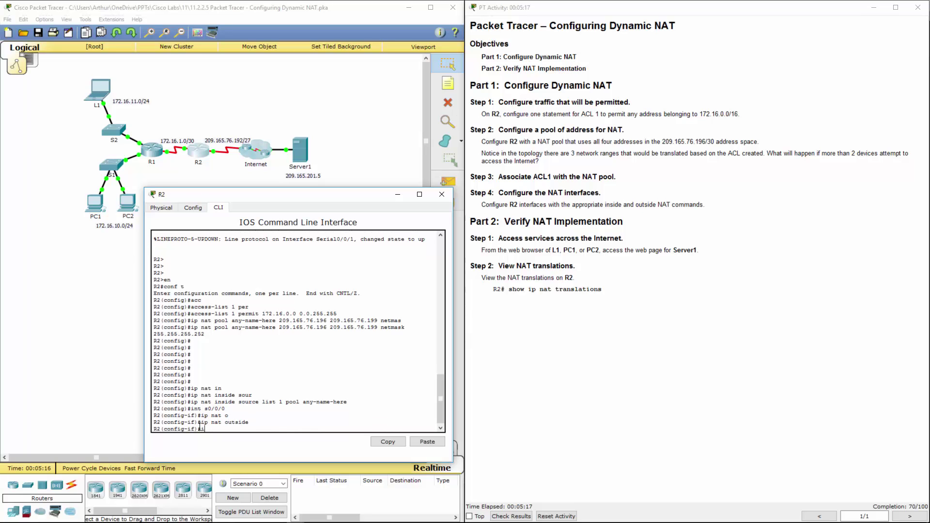
{"action": "type", "text": "nt s0/0/1"}
{"action": "key", "text": "Return"}
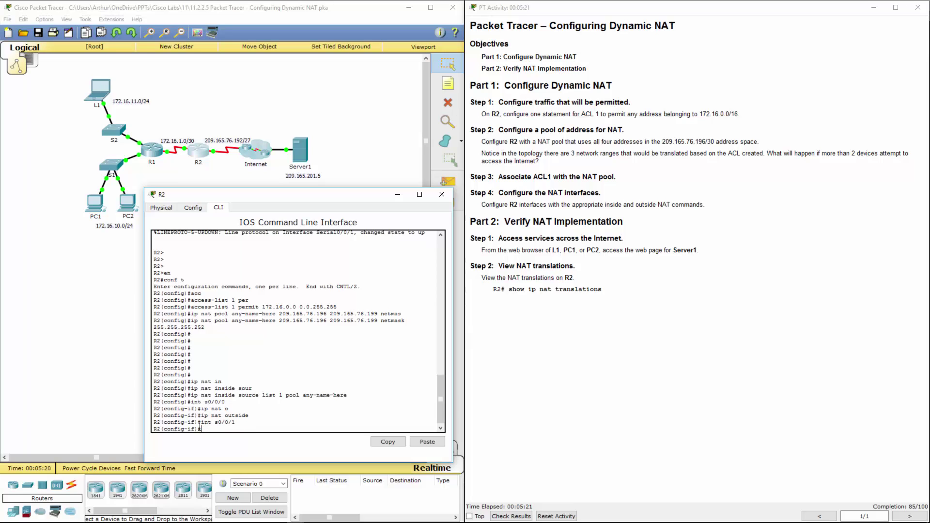
{"action": "type", "text": "ip nat in"}
{"action": "key", "text": "Tab"}
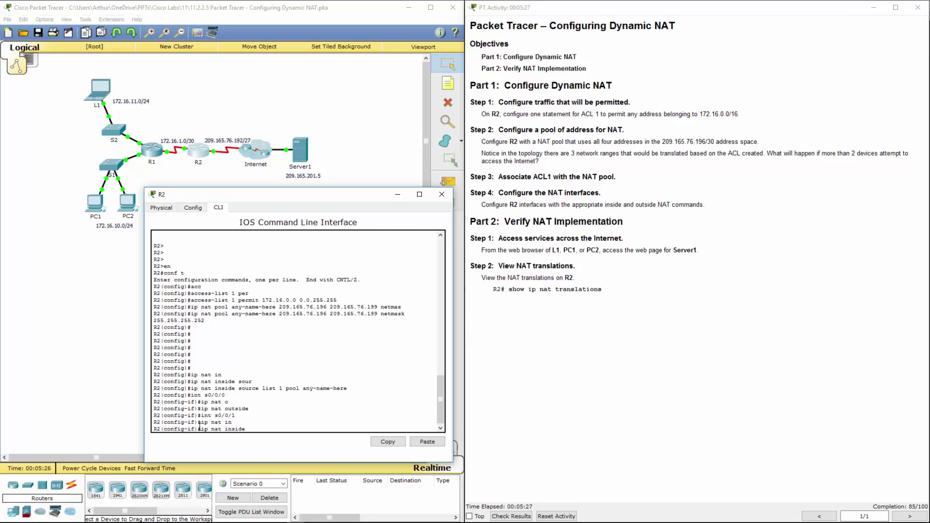
{"action": "key", "text": "Return"}
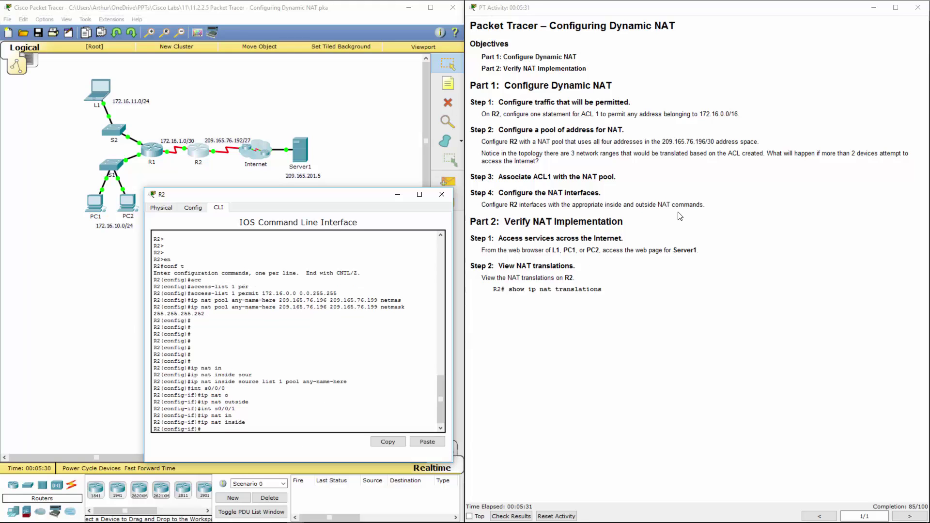
Review the Step 4 and Part 2 instructions about L1, PC1 and PC2, then close R2
{"action": "left_click_drag", "start_coordinate": [493, 204], "coordinate": [693, 205]}
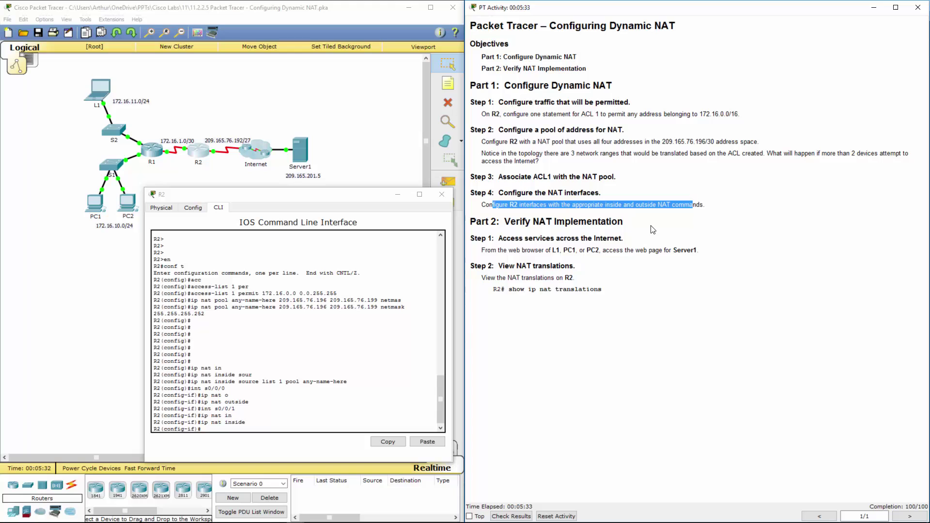
{"action": "left_click_drag", "start_coordinate": [507, 250], "coordinate": [695, 252]}
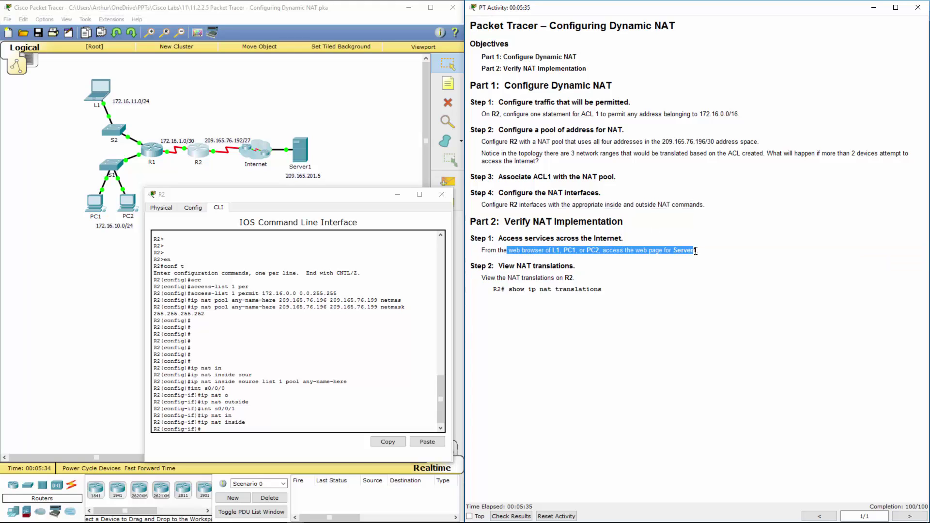
{"action": "left_click", "coordinate": [627, 264]}
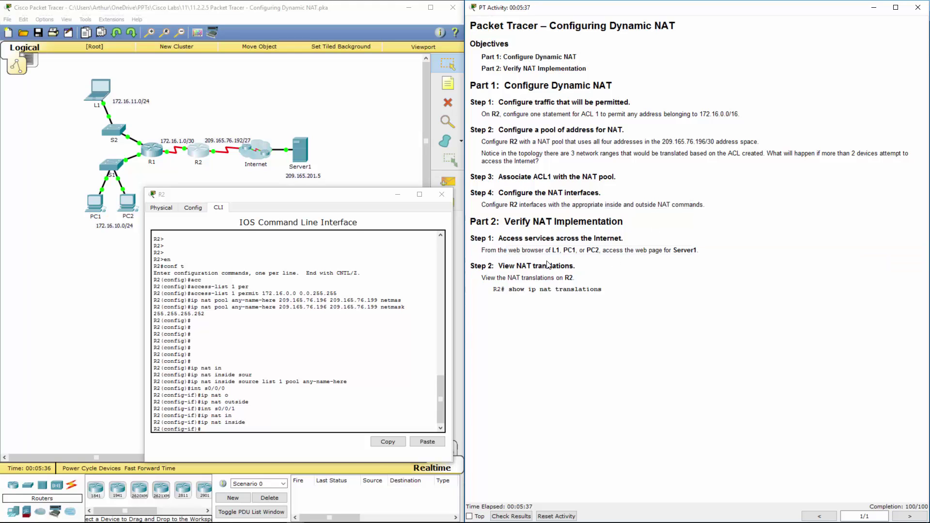
{"action": "double_click", "coordinate": [555, 250]}
{"action": "double_click", "coordinate": [569, 251]}
{"action": "double_click", "coordinate": [590, 252]}
{"action": "left_click", "coordinate": [439, 198]}
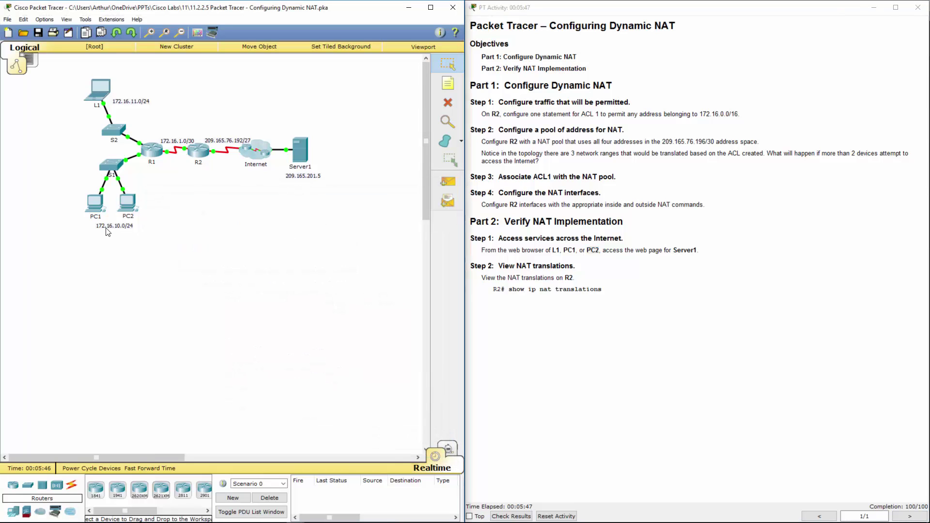
Load 209.165.201.5 in L1's web browser, then close L1's window
{"action": "left_click", "coordinate": [92, 97]}
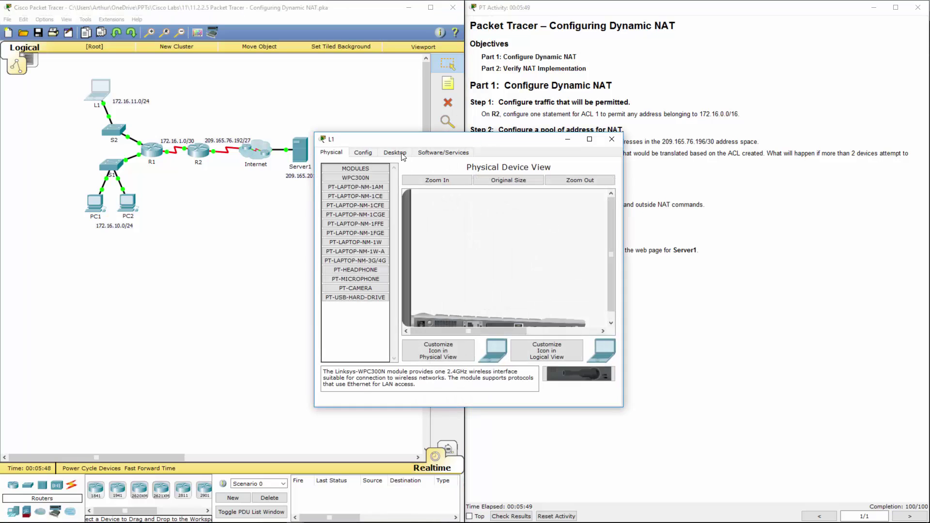
{"action": "left_click", "coordinate": [395, 150]}
{"action": "left_click_drag", "start_coordinate": [533, 140], "coordinate": [305, 207]}
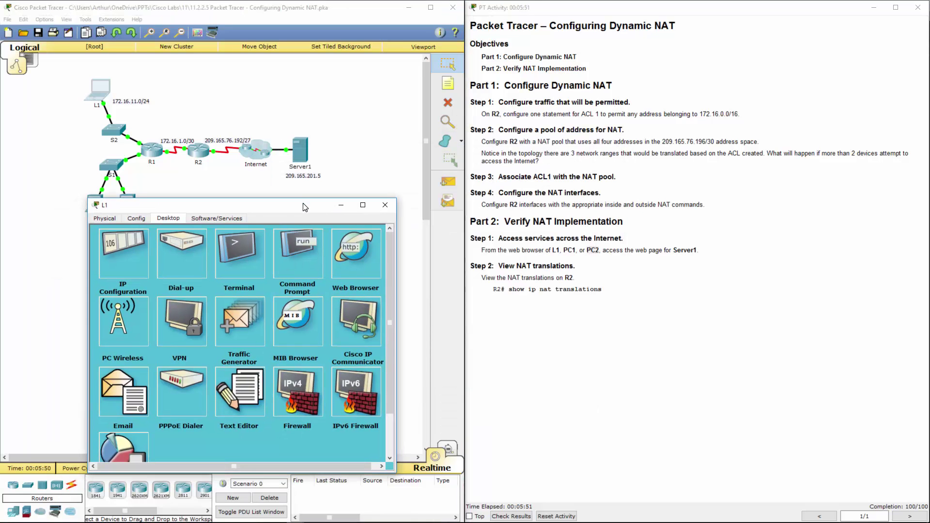
{"action": "left_click", "coordinate": [364, 275]}
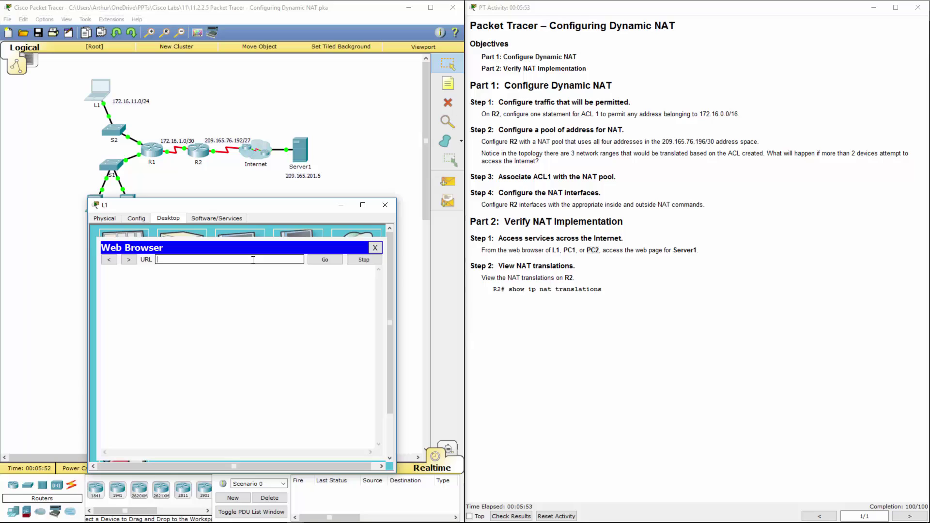
{"action": "type", "text": "209.165.201.5"}
{"action": "key", "text": "ctrl+a"}
{"action": "key", "text": "ctrl+c"}
{"action": "key", "text": "Return"}
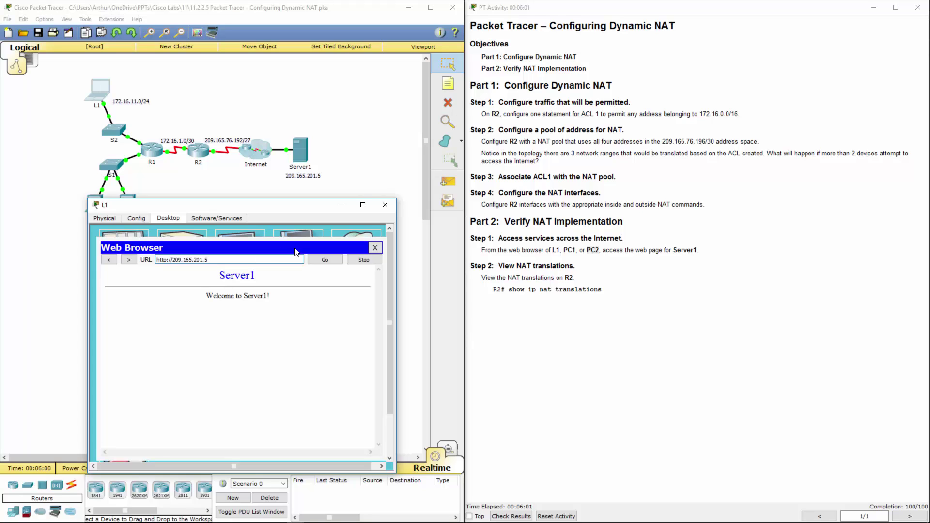
{"action": "left_click", "coordinate": [385, 206]}
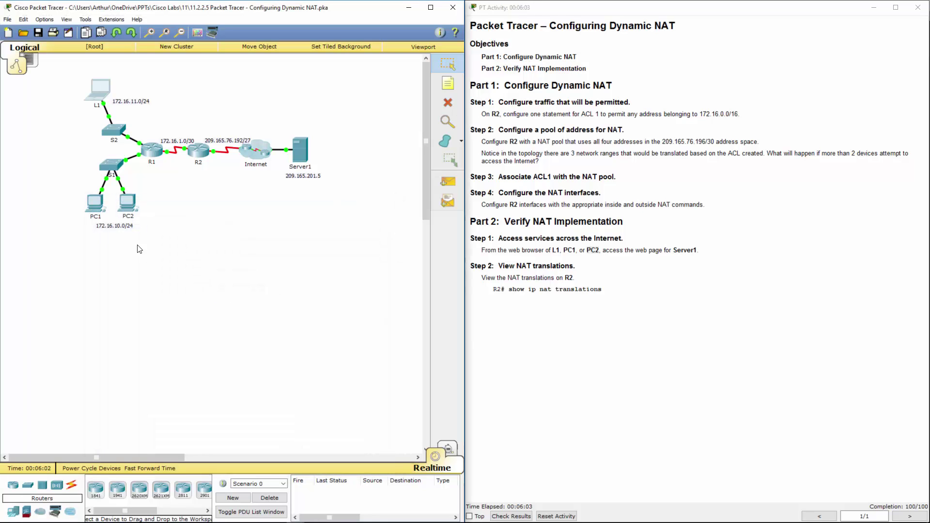
Load 209.165.201.5 in PC1's web browser
{"action": "left_click", "coordinate": [95, 201]}
{"action": "left_click", "coordinate": [402, 153]}
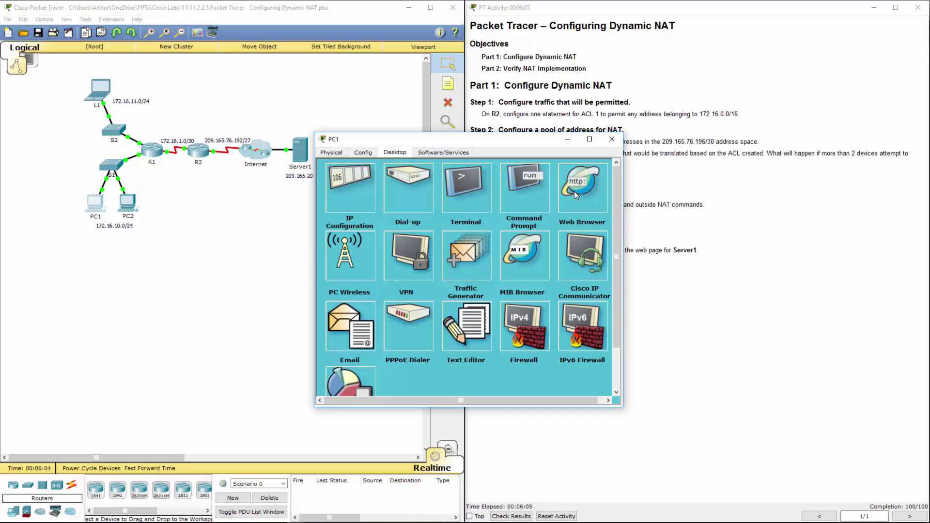
{"action": "left_click", "coordinate": [579, 194]}
{"action": "left_click", "coordinate": [399, 195]}
{"action": "key", "text": "ctrl+v"}
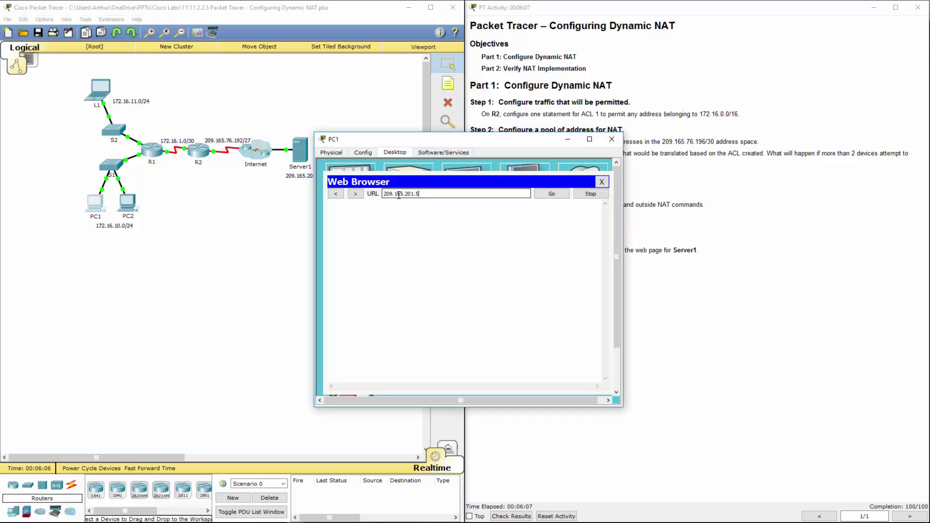
{"action": "key", "text": "Return"}
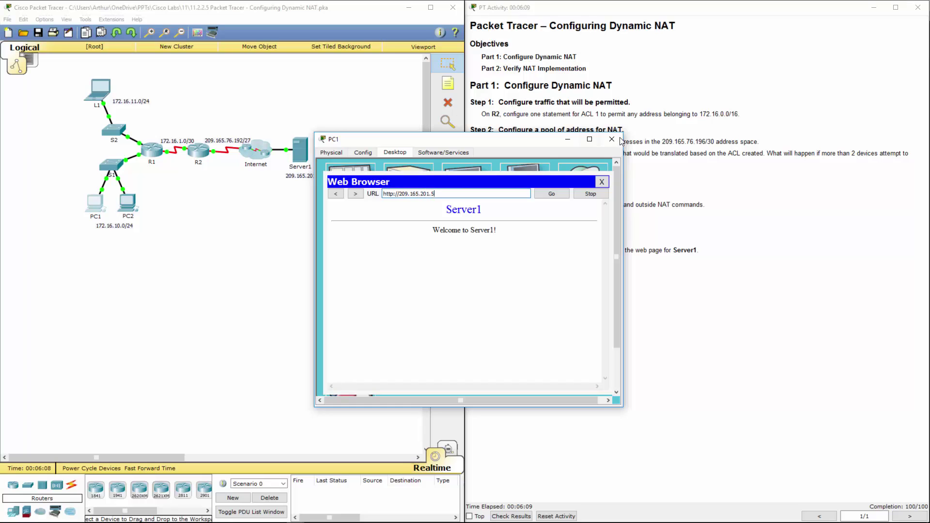
Browse to 209.165.201.5 from PC2, see Request Timeout, and close PC2's window
{"action": "left_click", "coordinate": [612, 139]}
{"action": "left_click", "coordinate": [128, 200]}
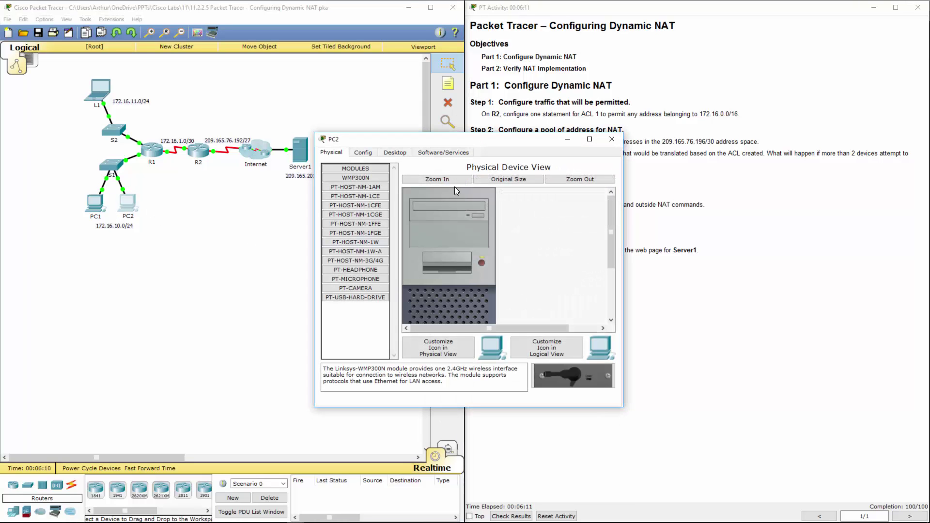
{"action": "left_click", "coordinate": [395, 152]}
{"action": "left_click", "coordinate": [590, 212]}
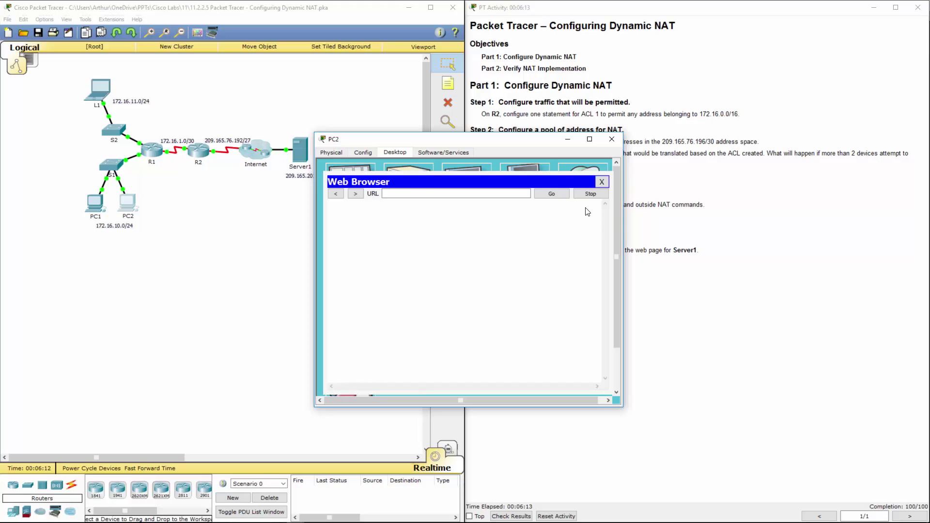
{"action": "left_click", "coordinate": [415, 194]}
{"action": "type", "text": "209.165.201.5"}
{"action": "key", "text": "Return"}
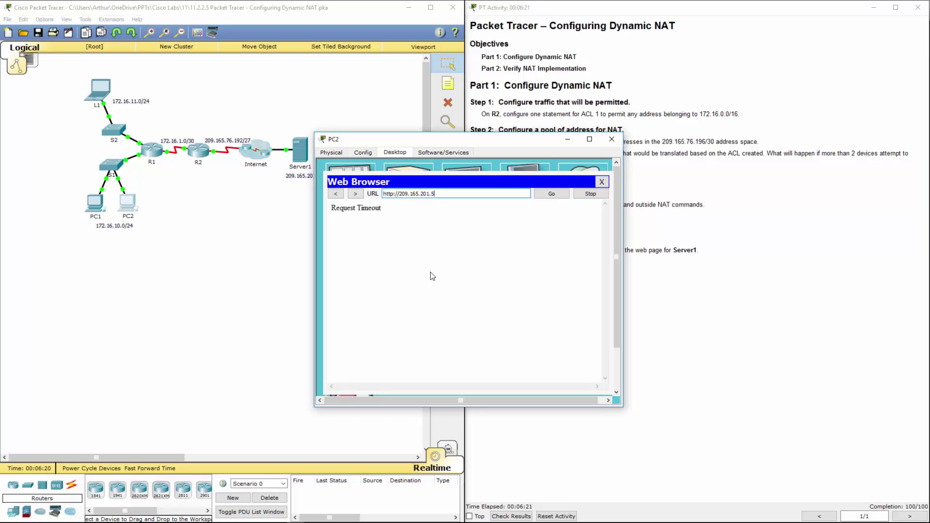
{"action": "left_click", "coordinate": [611, 140]}
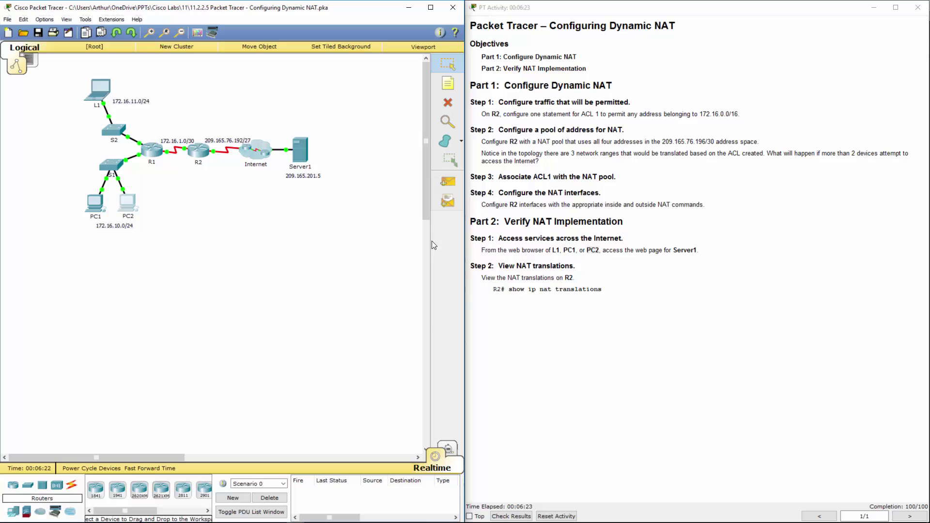
Exit configuration on R2 and run show ip nat translations, showing 209.165.76.197 and .198 mappings
{"action": "left_click", "coordinate": [196, 156]}
{"action": "left_click_drag", "start_coordinate": [328, 146], "coordinate": [279, 149]}
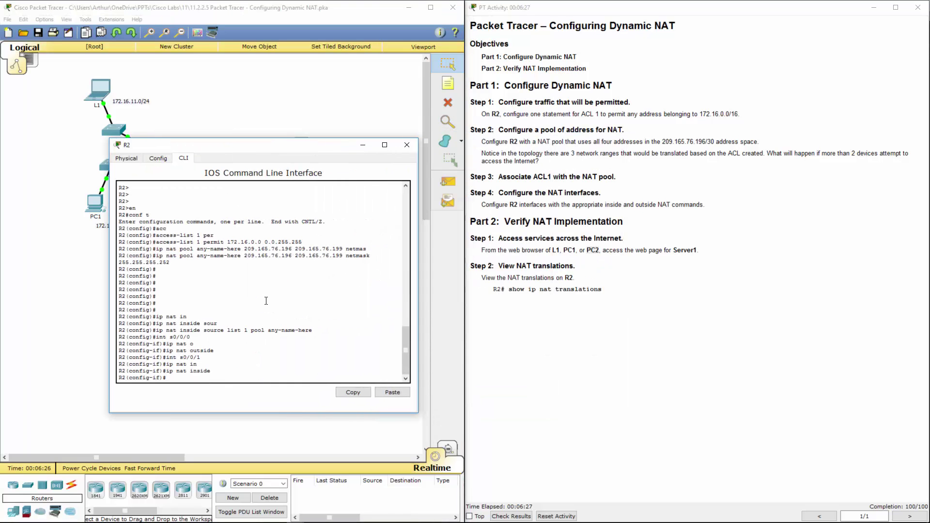
{"action": "type", "text": "end"}
{"action": "key", "text": "Return"}
{"action": "key", "text": "Return"}
{"action": "key", "text": "Return"}
{"action": "key", "text": "Return"}
{"action": "key", "text": "Return"}
{"action": "key", "text": "Return"}
{"action": "key", "text": "Return"}
{"action": "key", "text": "Return"}
{"action": "key", "text": "Return"}
{"action": "key", "text": "Return"}
{"action": "key", "text": "Return"}
{"action": "key", "text": "Return"}
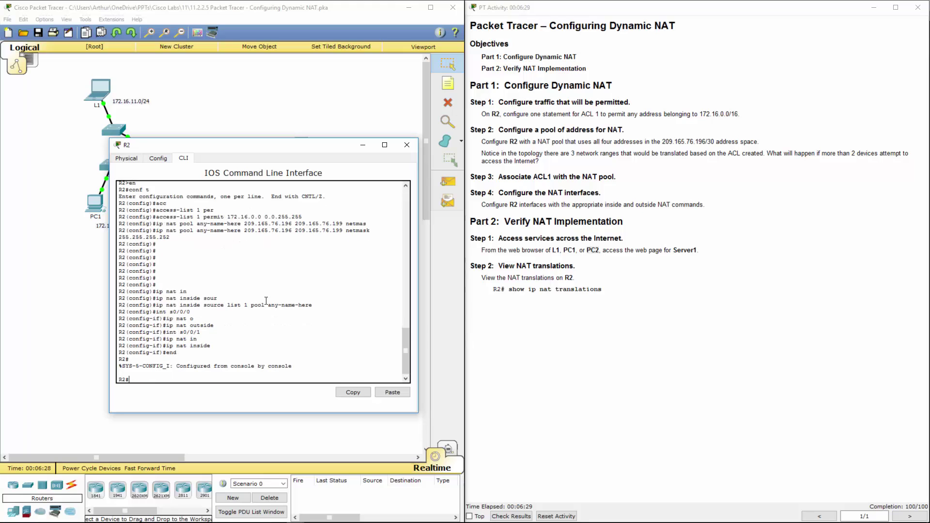
{"action": "key", "text": "Return"}
{"action": "key", "text": "Return"}
{"action": "key", "text": "Return"}
{"action": "key", "text": "Return"}
{"action": "key", "text": "Return"}
{"action": "key", "text": "Return"}
{"action": "key", "text": "Return"}
{"action": "key", "text": "Return"}
{"action": "key", "text": "Return"}
{"action": "key", "text": "Return"}
{"action": "key", "text": "Return"}
{"action": "key", "text": "Return"}
{"action": "key", "text": "Return"}
{"action": "key", "text": "Return"}
{"action": "key", "text": "Return"}
{"action": "key", "text": "Return"}
{"action": "key", "text": "Return"}
{"action": "key", "text": "Return"}
{"action": "key", "text": "Return"}
{"action": "type", "text": "sho"}
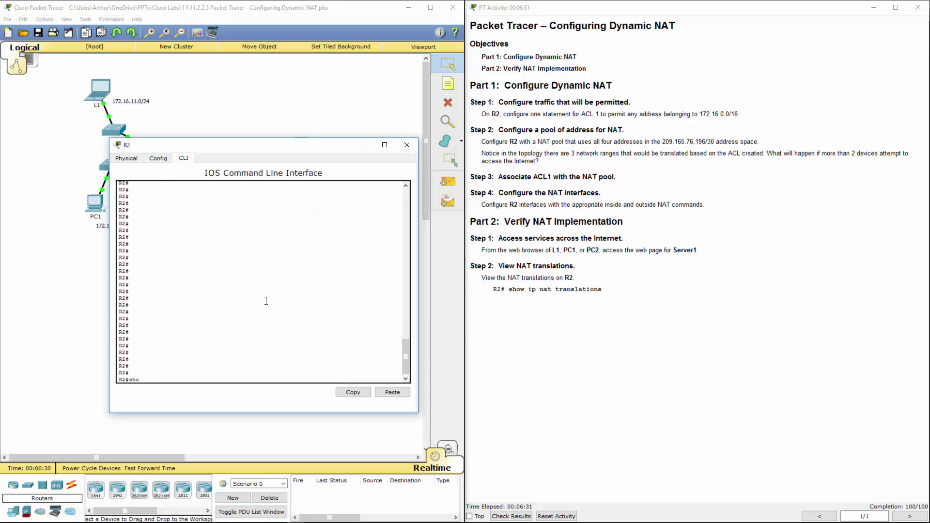
{"action": "type", "text": "w ip nat tra"}
{"action": "key", "text": "Tab"}
{"action": "key", "text": "Return"}
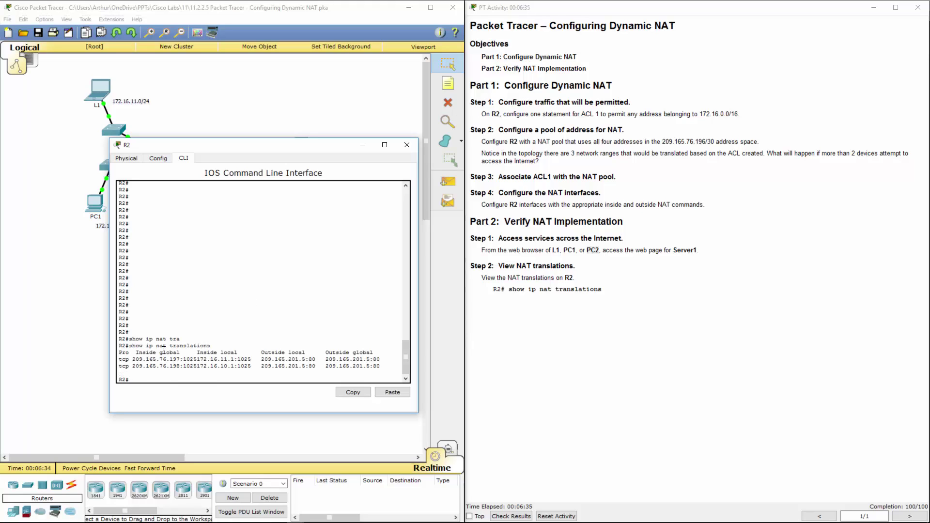
{"action": "left_click_drag", "start_coordinate": [134, 362], "coordinate": [198, 362]}
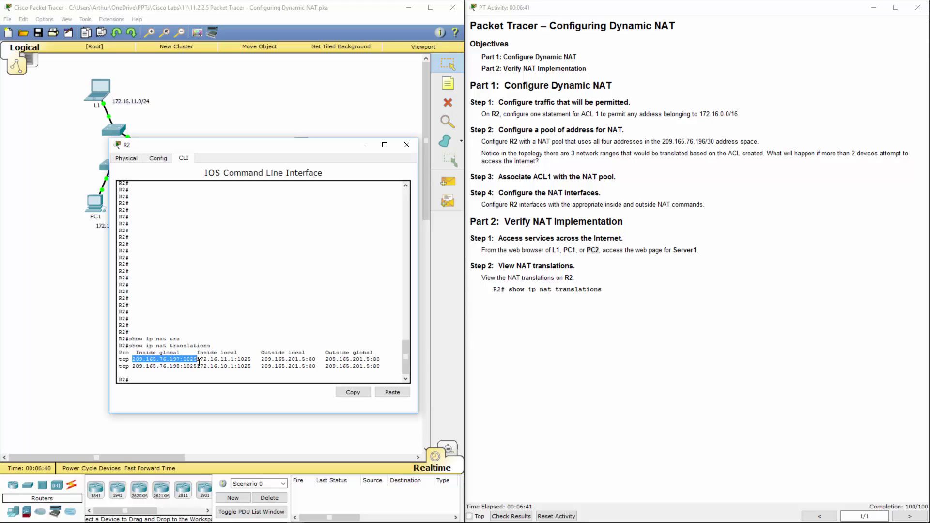